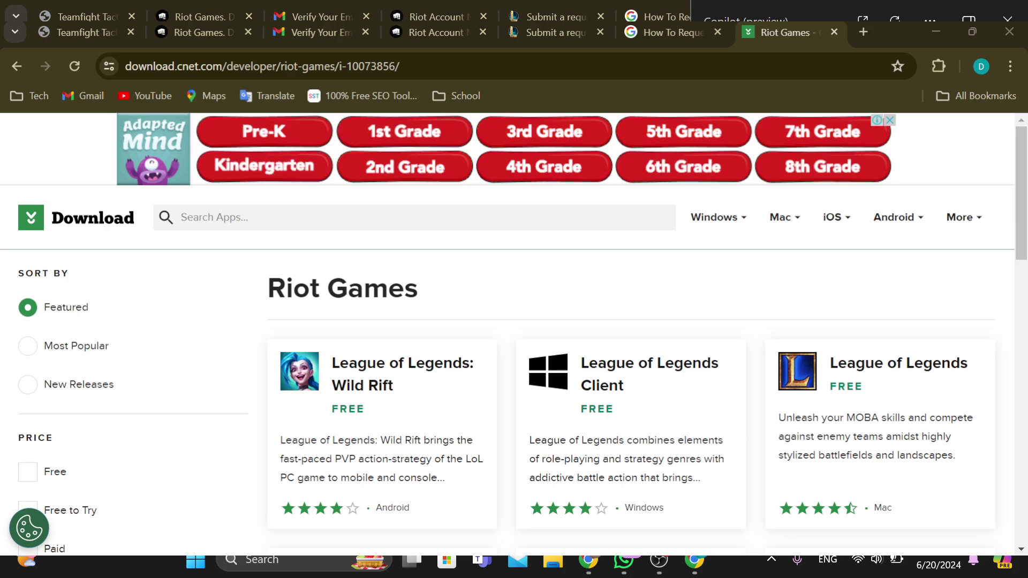
- Browse the Riot Games app listing and open the League of Legends: Wild Rift page
scroll(599, 275, down, 1)
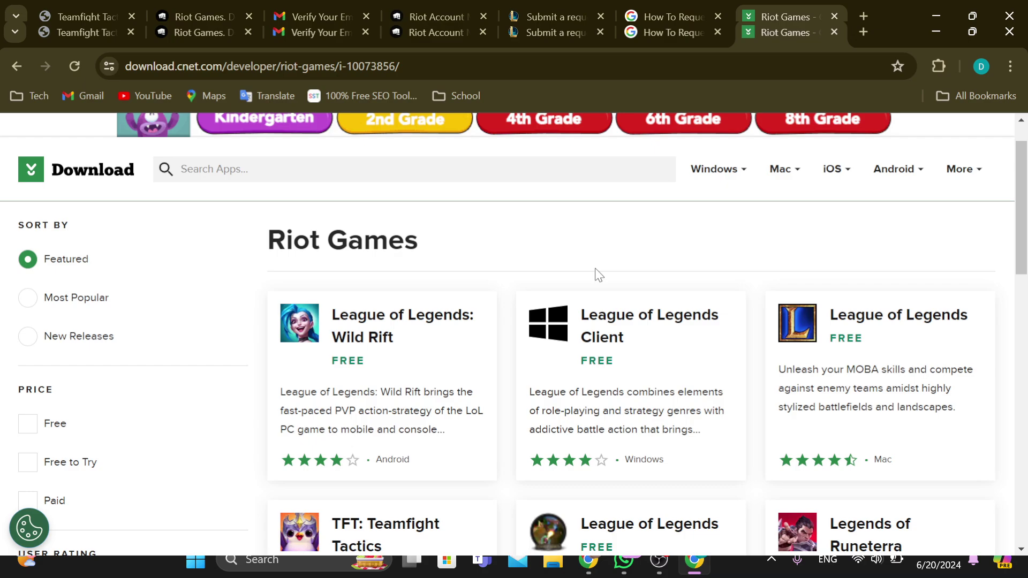
scroll(599, 274, down, 12)
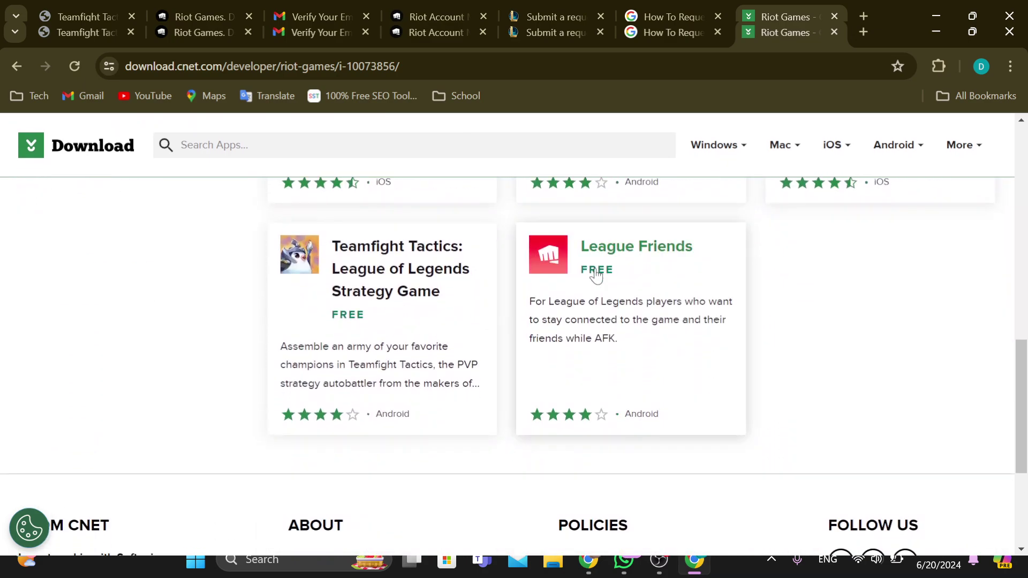
scroll(596, 275, up, 12)
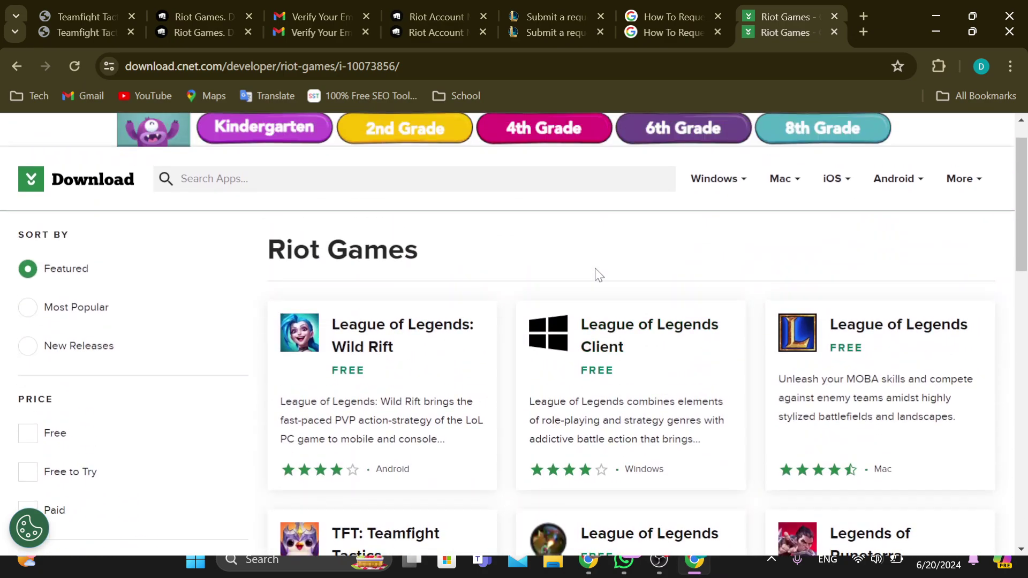
click(372, 330)
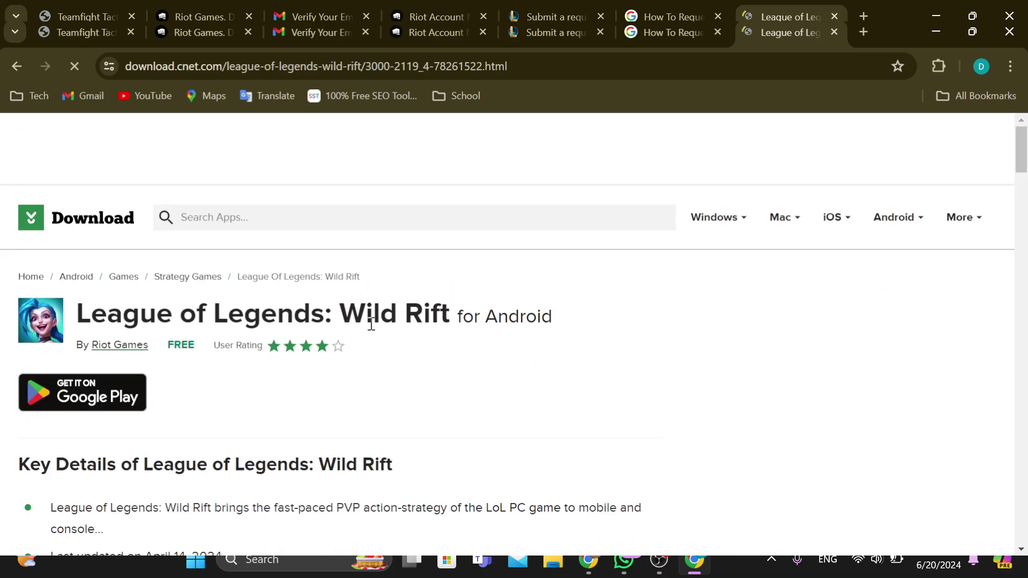
- Look through the League of Legends: Wild Rift page, including its key details, developer's description and related apps
scroll(371, 324, down, 10)
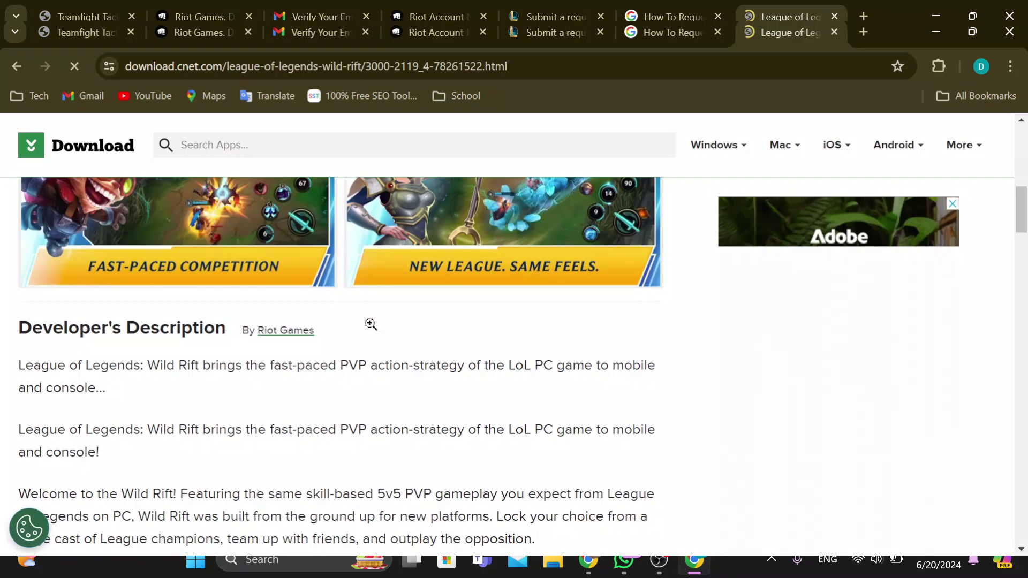
scroll(370, 324, down, 17)
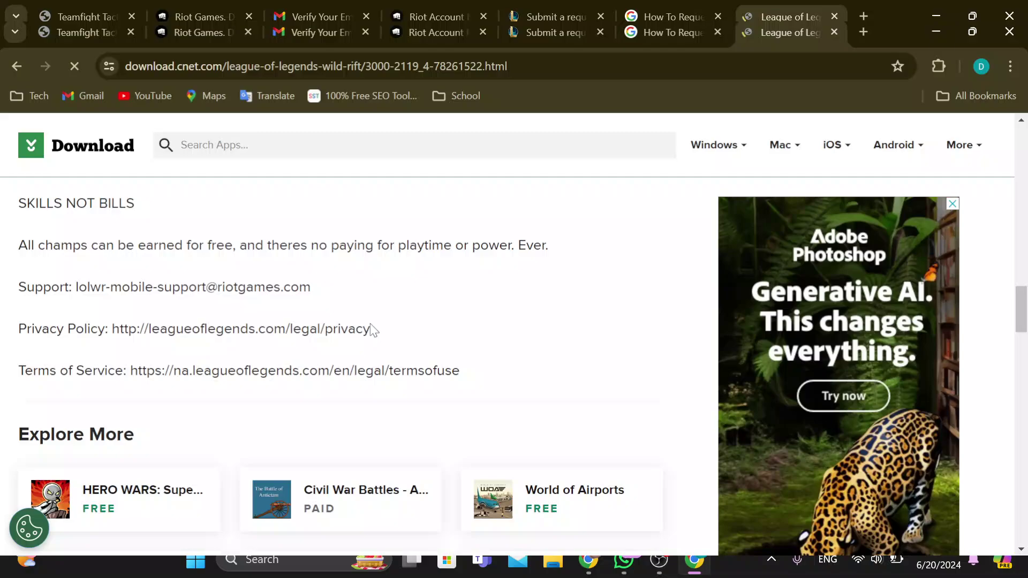
scroll(371, 323, down, 3)
scroll(370, 324, up, 20)
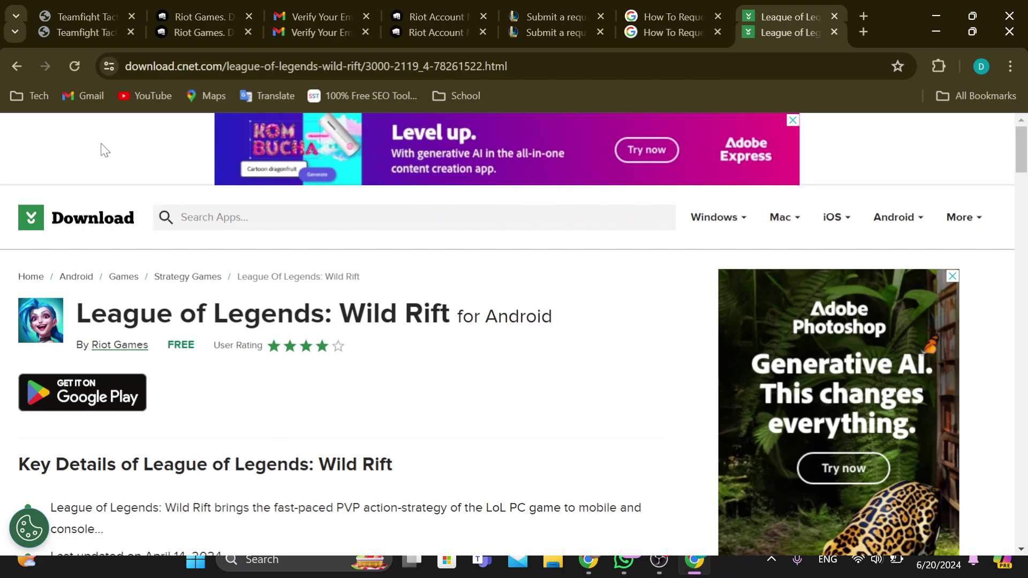
click(1003, 562)
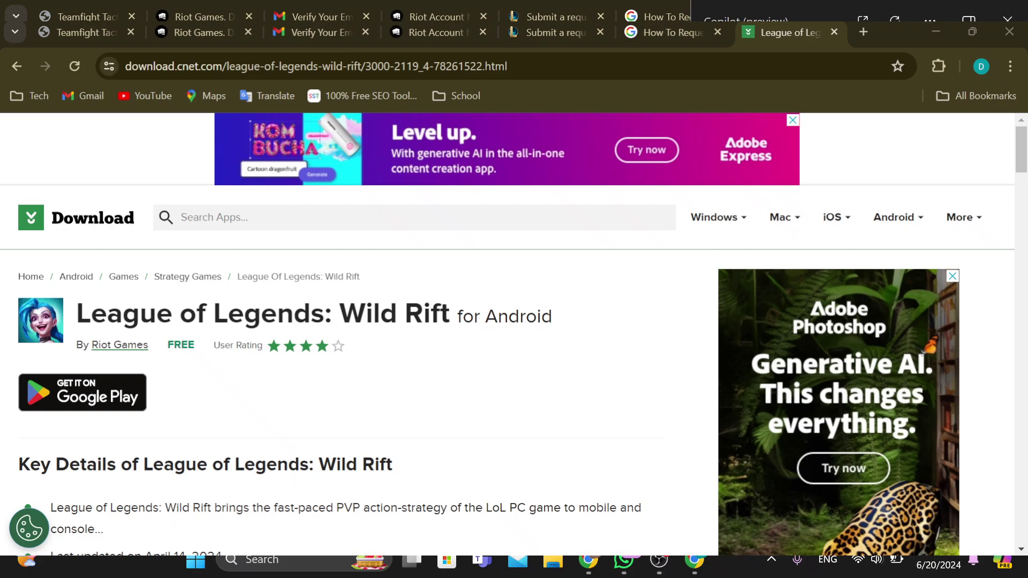
scroll(343, 332, down, 3)
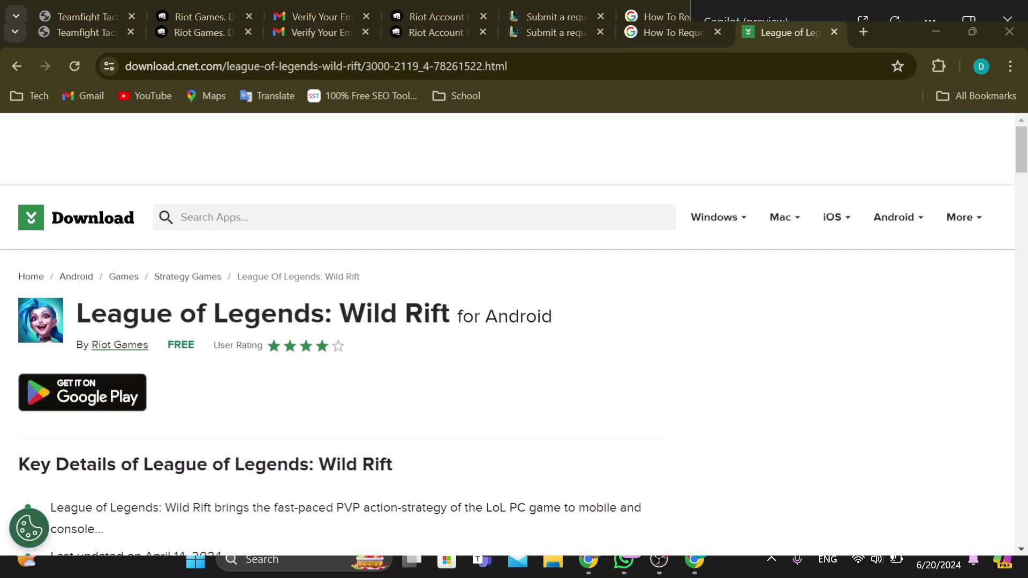
scroll(342, 332, down, 3)
scroll(343, 332, up, 5)
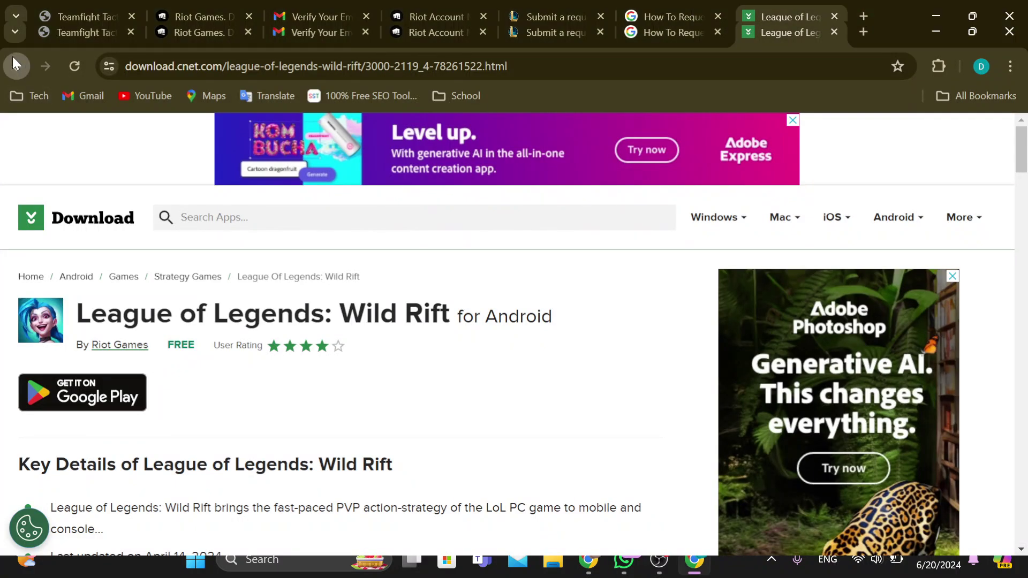
- Return to the Riot Games listing and open the League of Legends Client page for Windows
key(alt+Left)
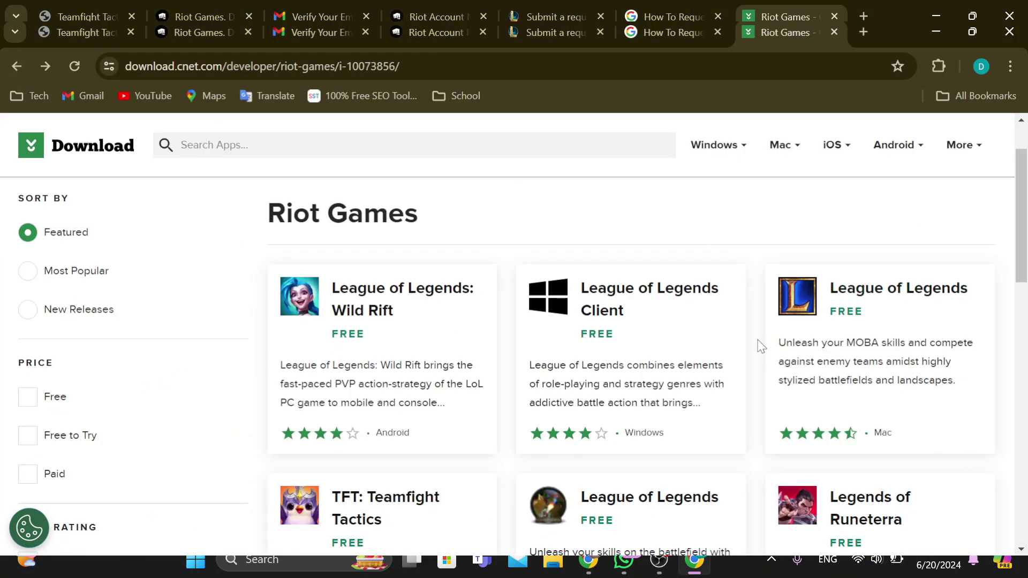
scroll(757, 344, down, 3)
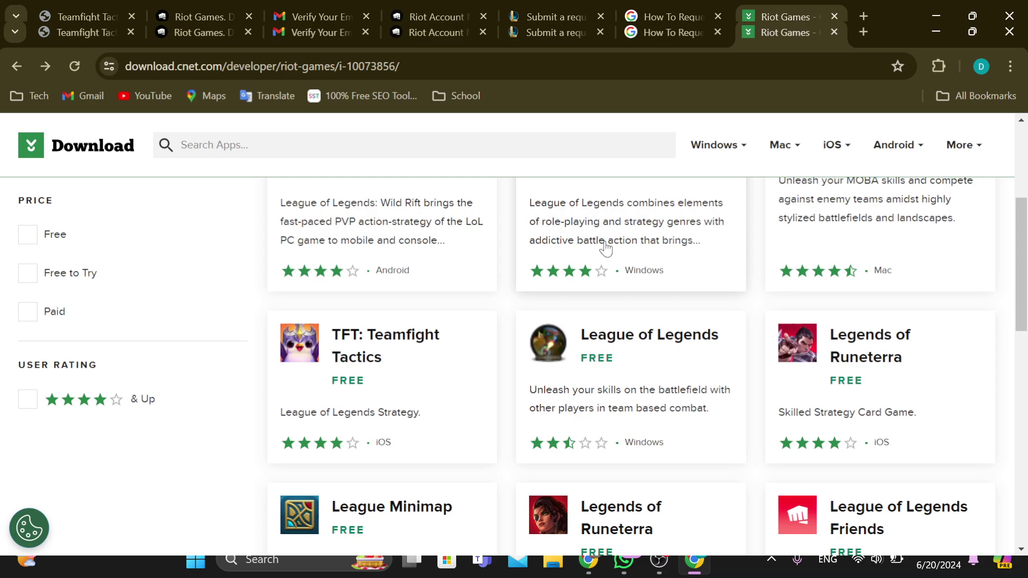
click(624, 242)
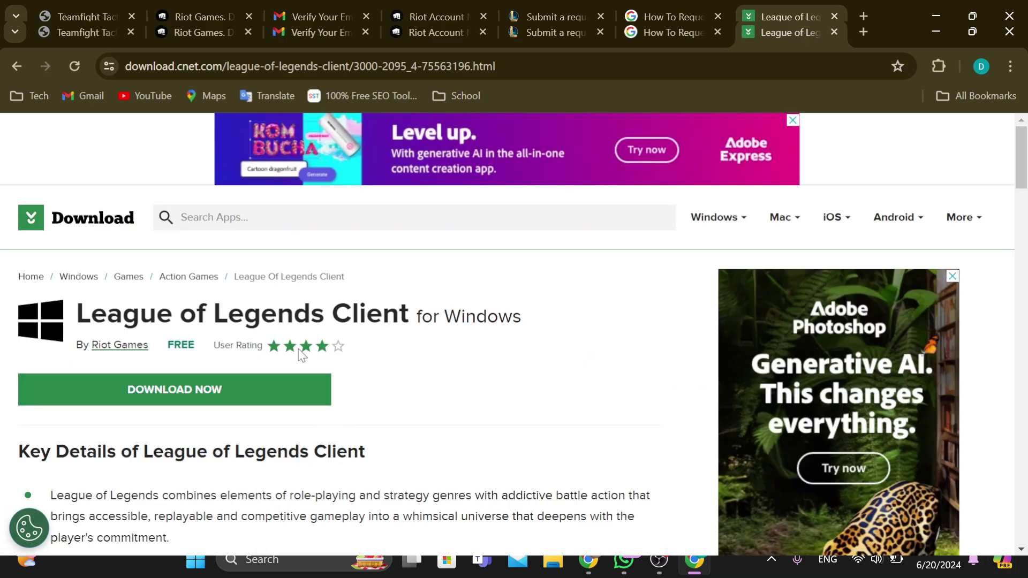
- Start the League of Legends Client download and dismiss the Avast Free Antivirus advertisement
click(299, 394)
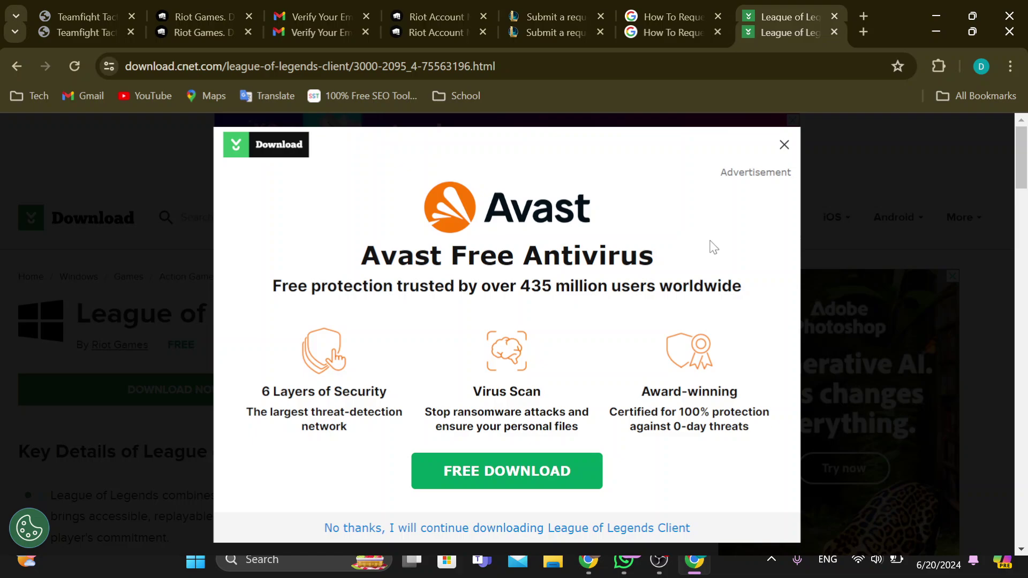
click(785, 145)
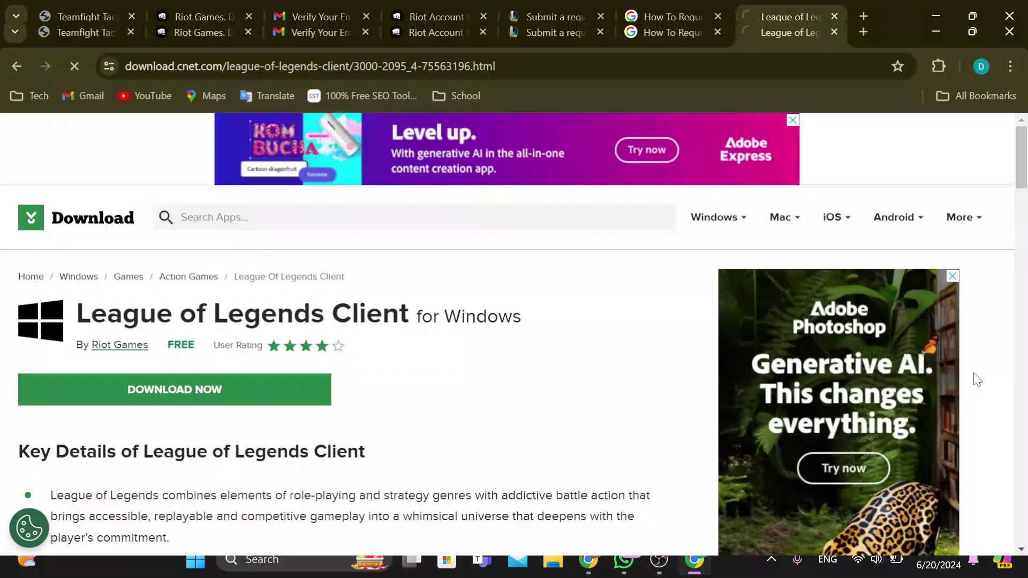
click(1010, 568)
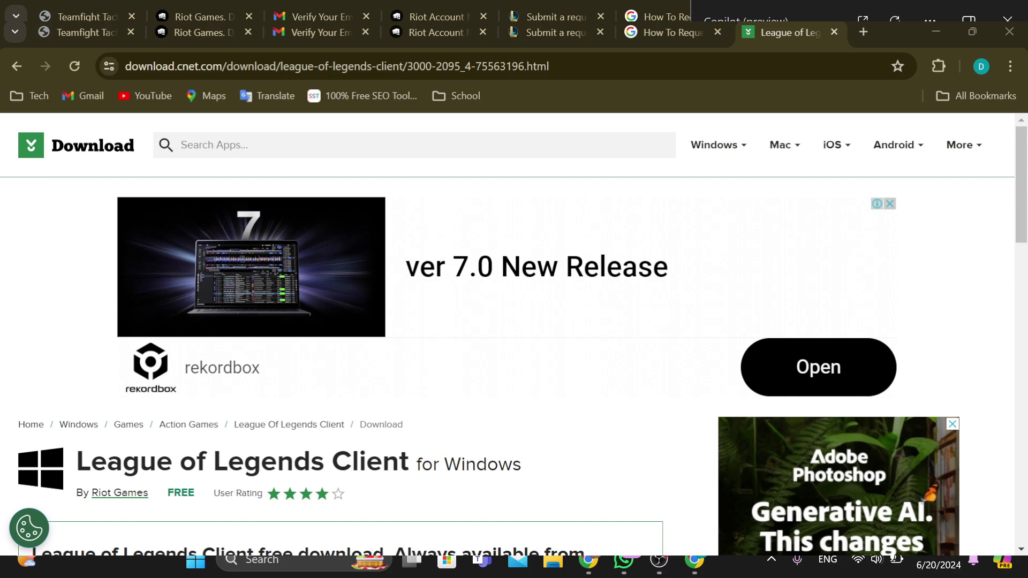
- Examine the League of Legends Client download page, including the free download section and the listed alternatives
scroll(514, 348, down, 1)
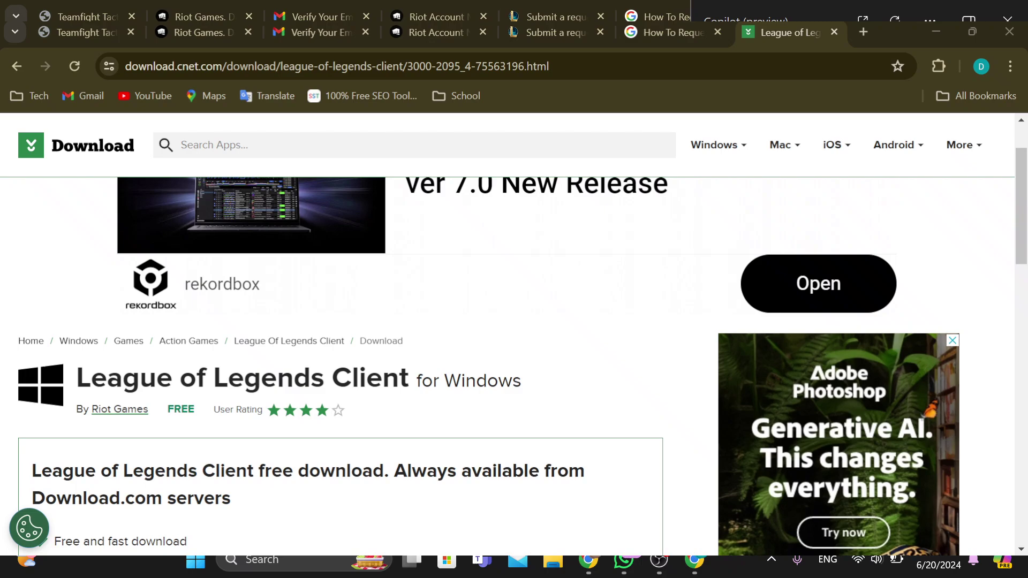
scroll(514, 353, down, 3)
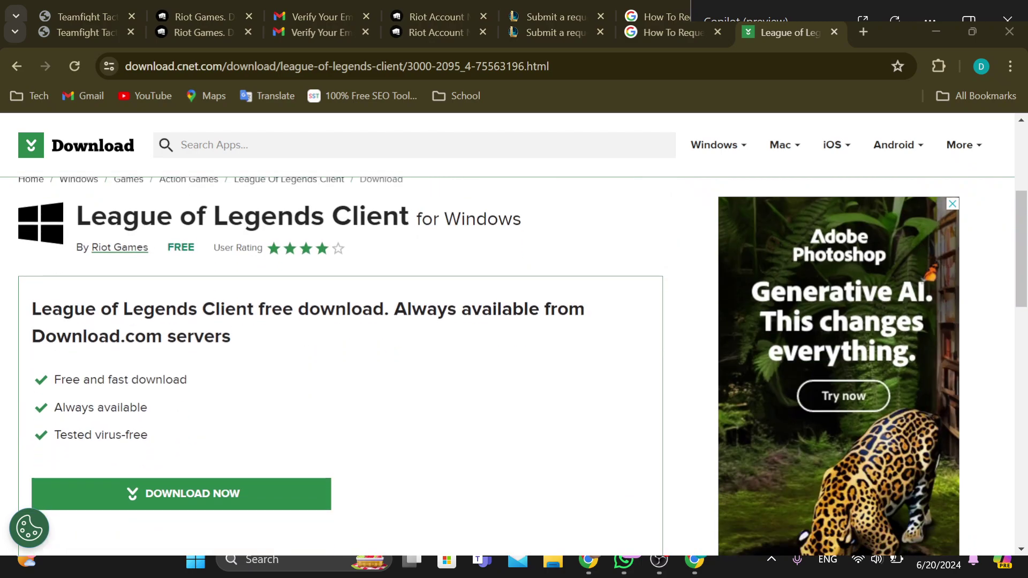
scroll(340, 364, down, 1)
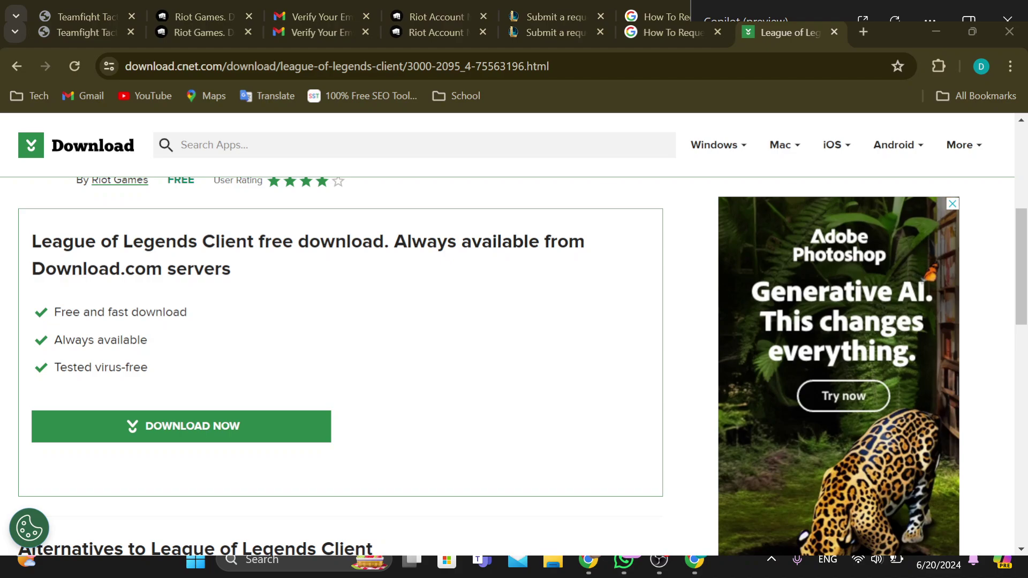
scroll(340, 364, down, 4)
scroll(340, 364, up, 10)
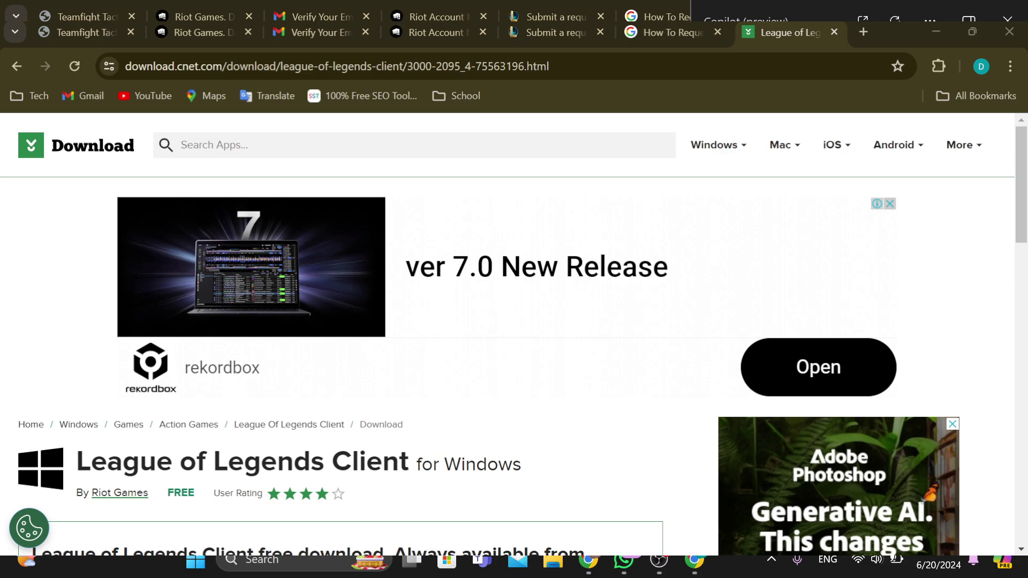
scroll(341, 364, down, 10)
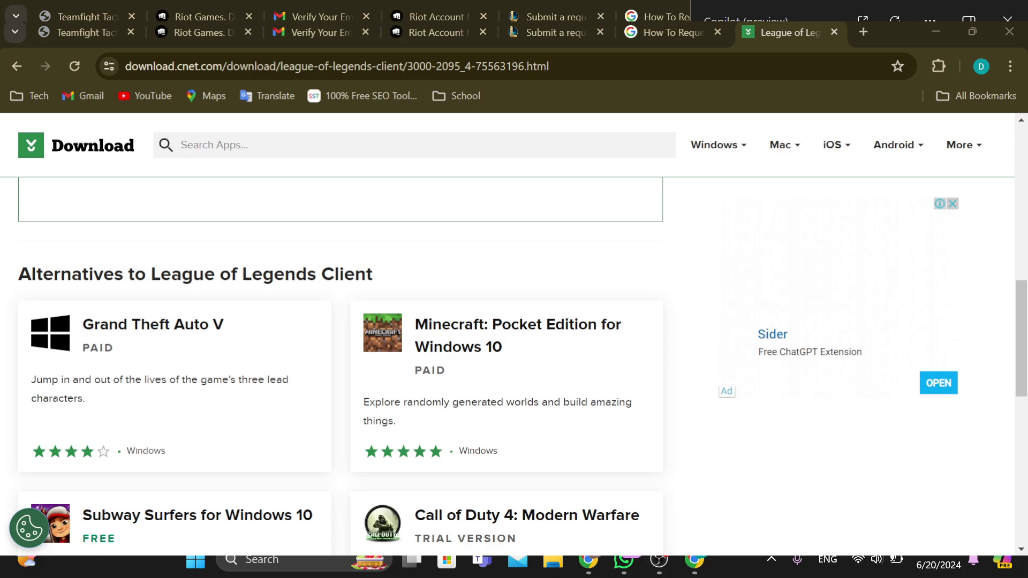
scroll(341, 364, up, 5)
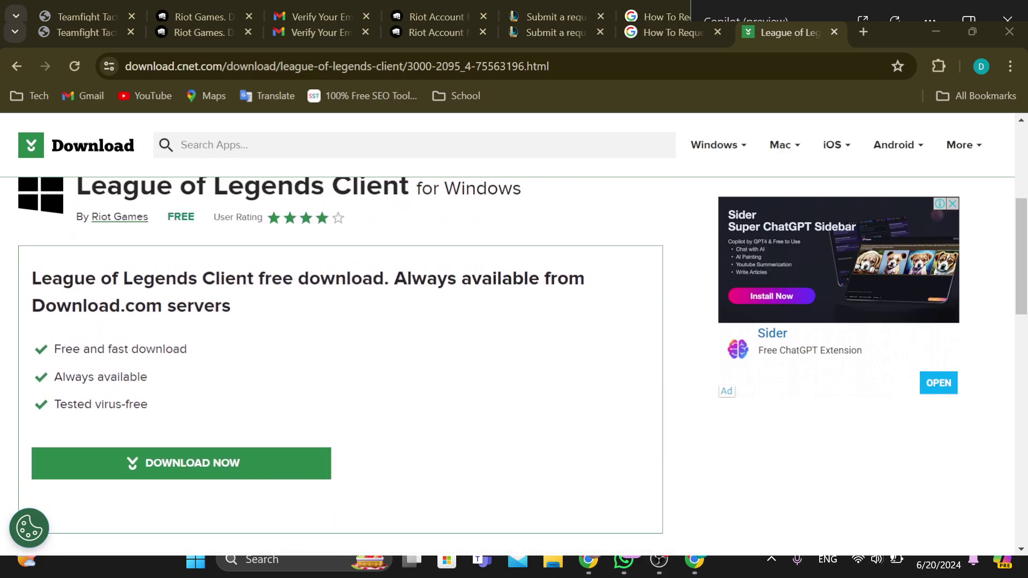
scroll(341, 364, up, 4)
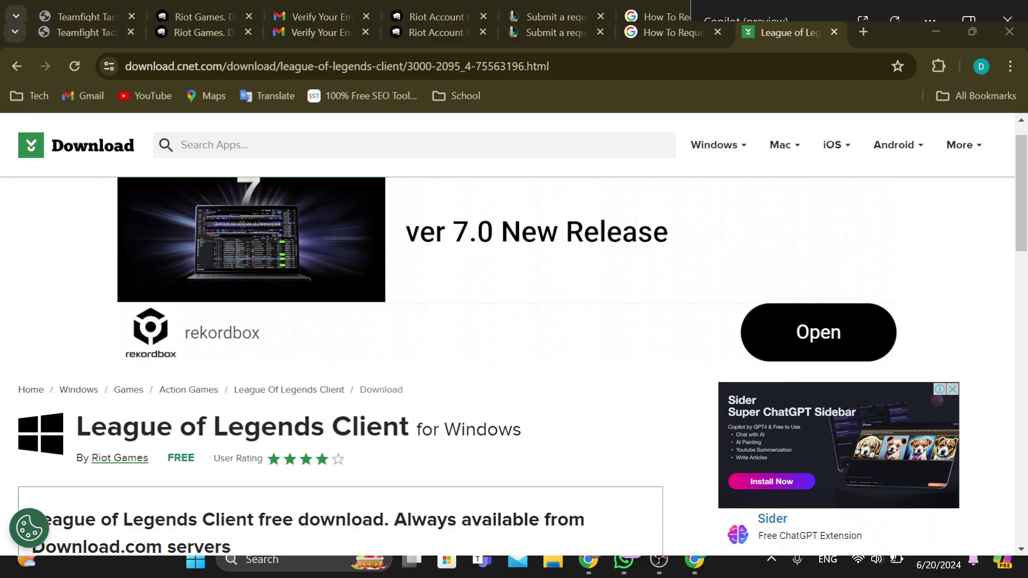
scroll(514, 346, down, 2)
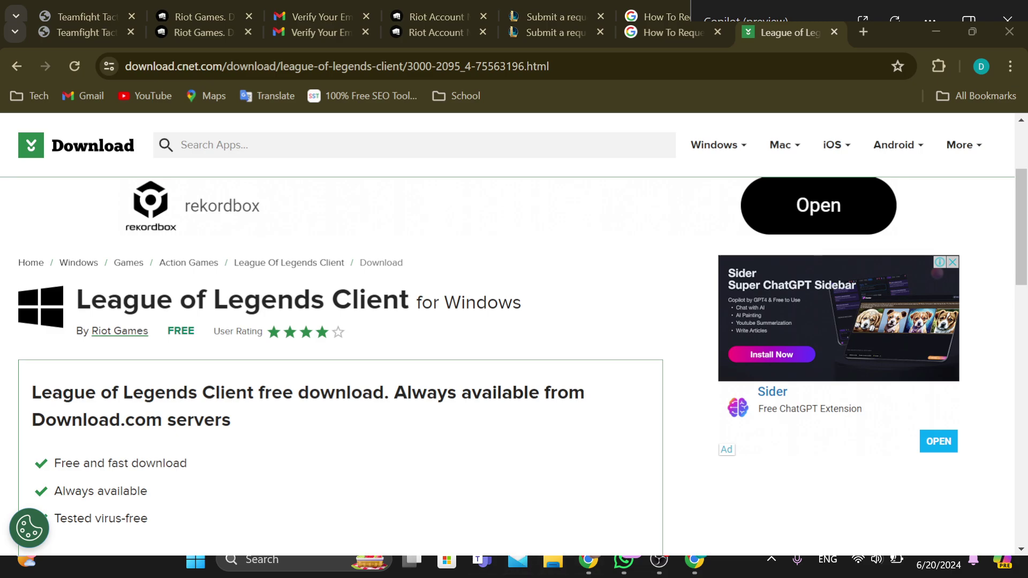
scroll(514, 345, up, 3)
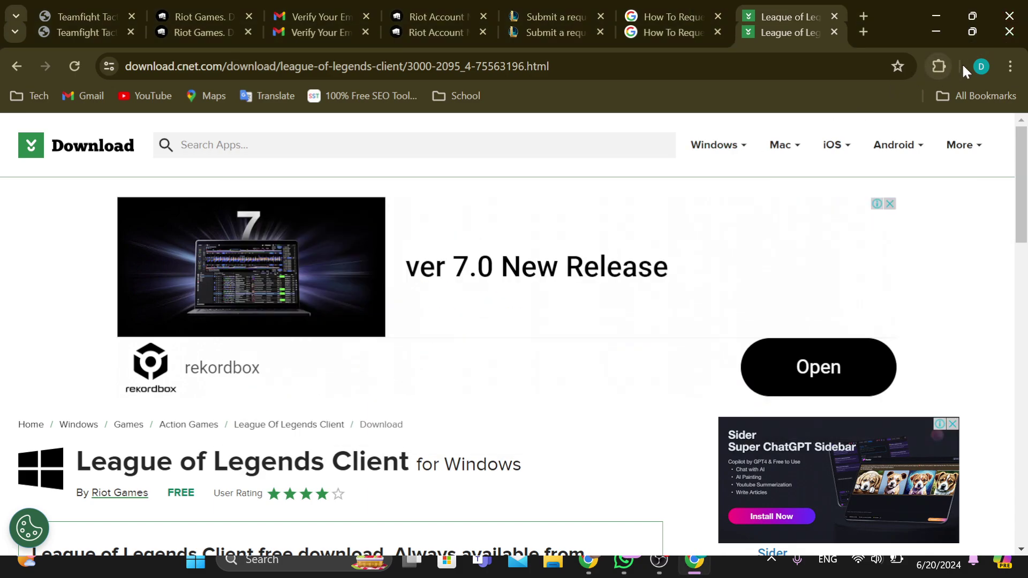
- Show the desktop, search Windows for "task manager" and open Task Manager
mouse_move(688, 182)
key(super+d)
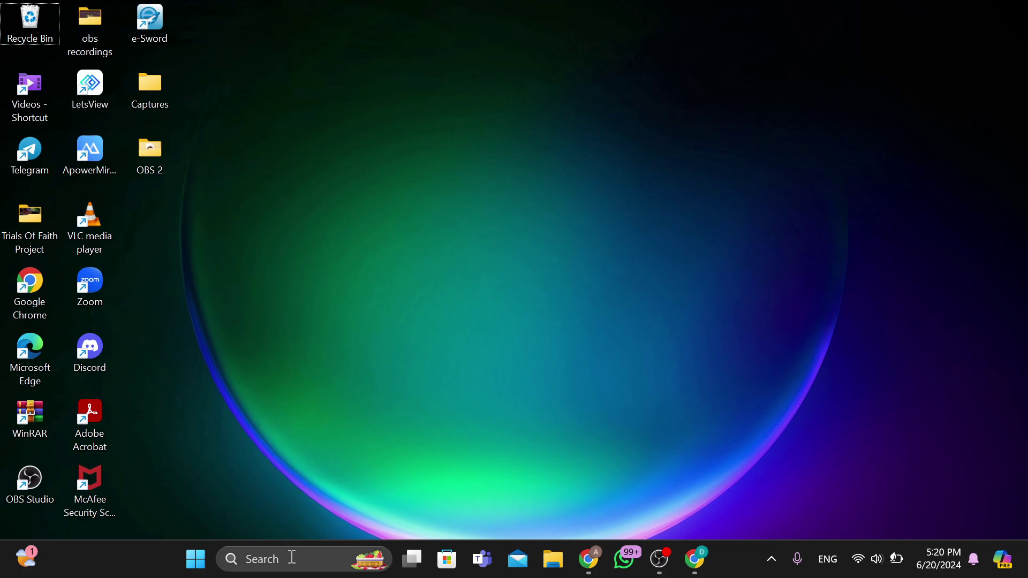
click(195, 559)
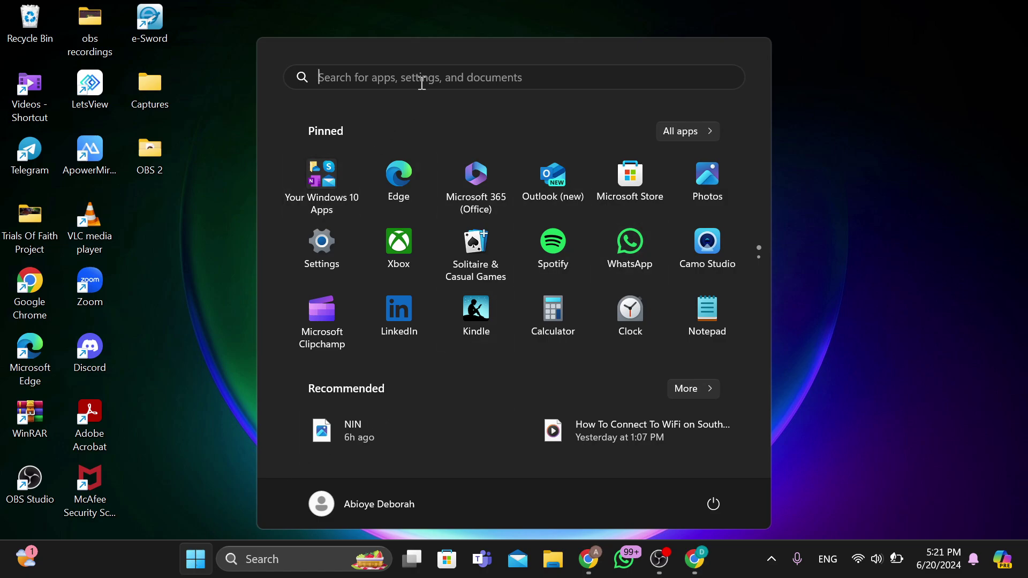
text(tas)
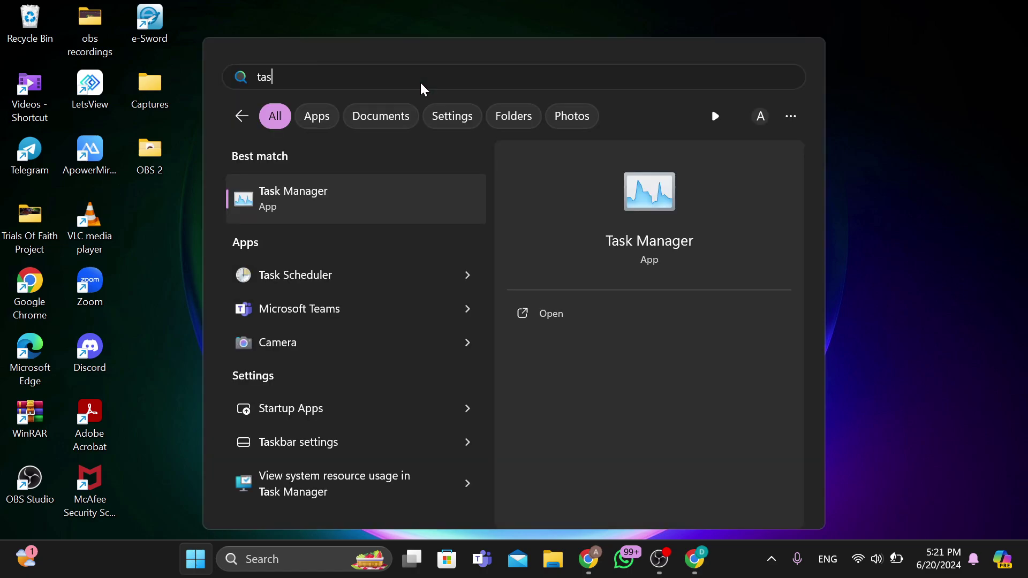
text(k manager)
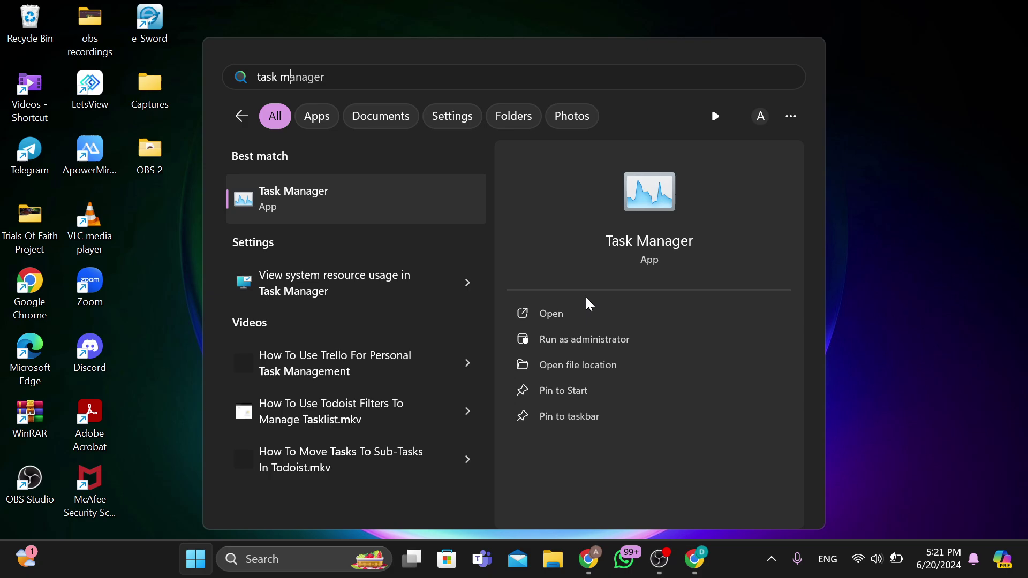
click(572, 311)
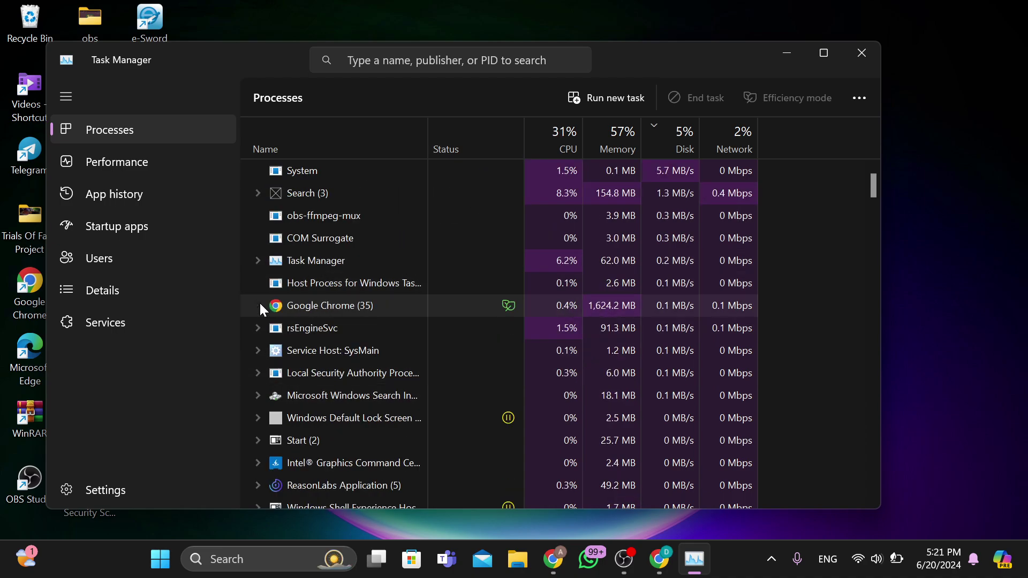
- Look through the running processes in Task Manager and minimize its window
scroll(260, 301, down, 2)
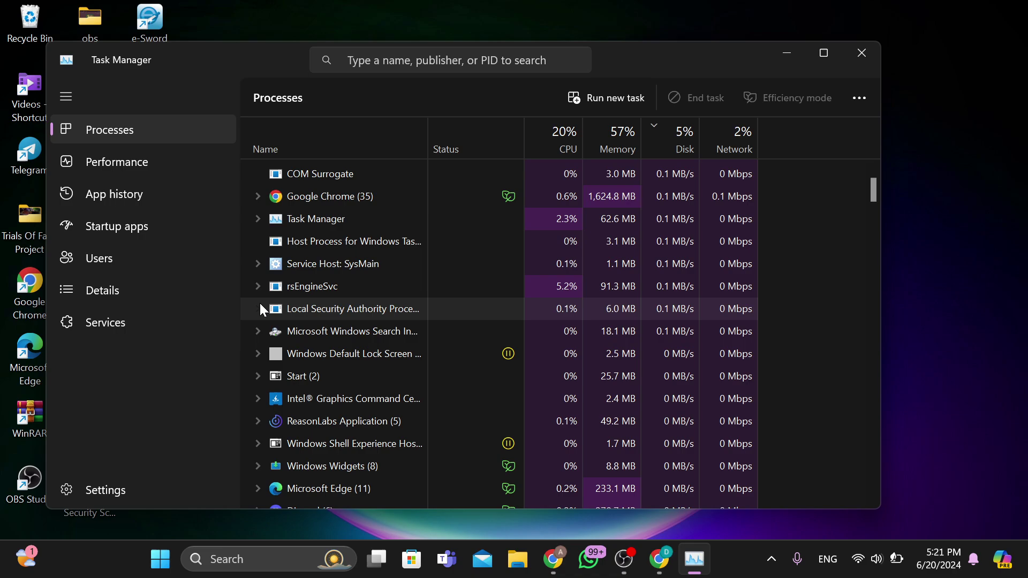
scroll(260, 303, down, 7)
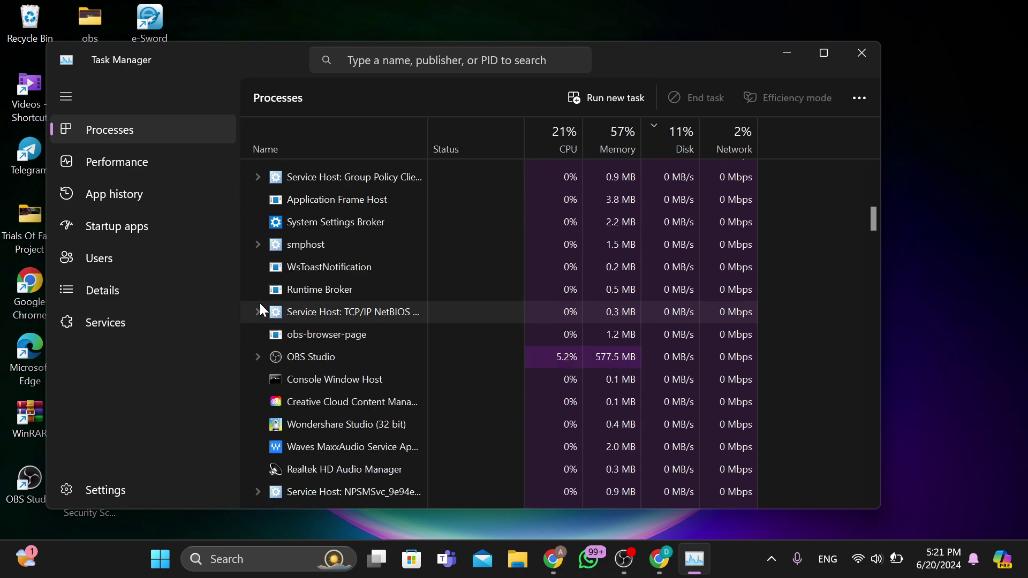
scroll(259, 301, up, 8)
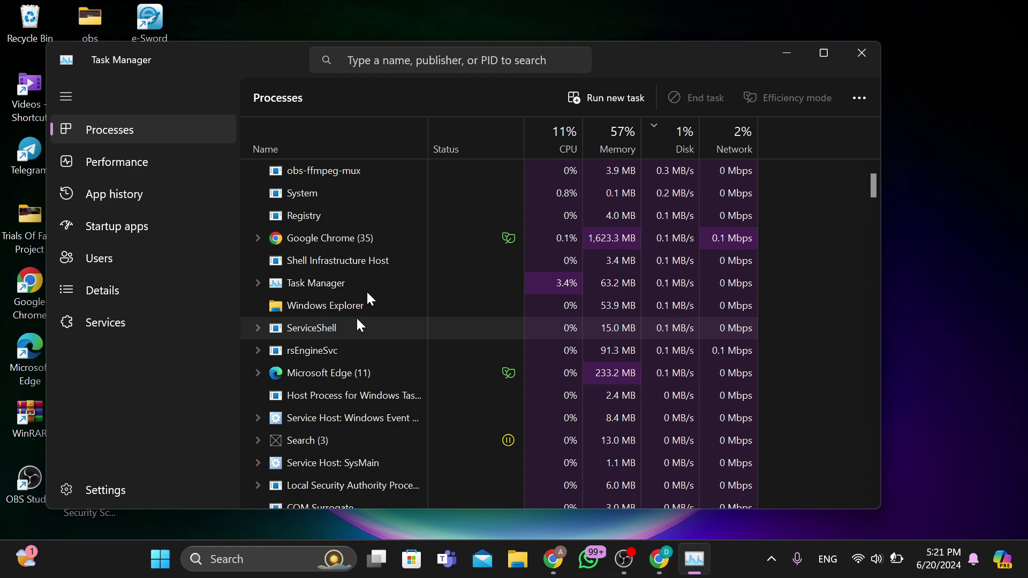
click(785, 32)
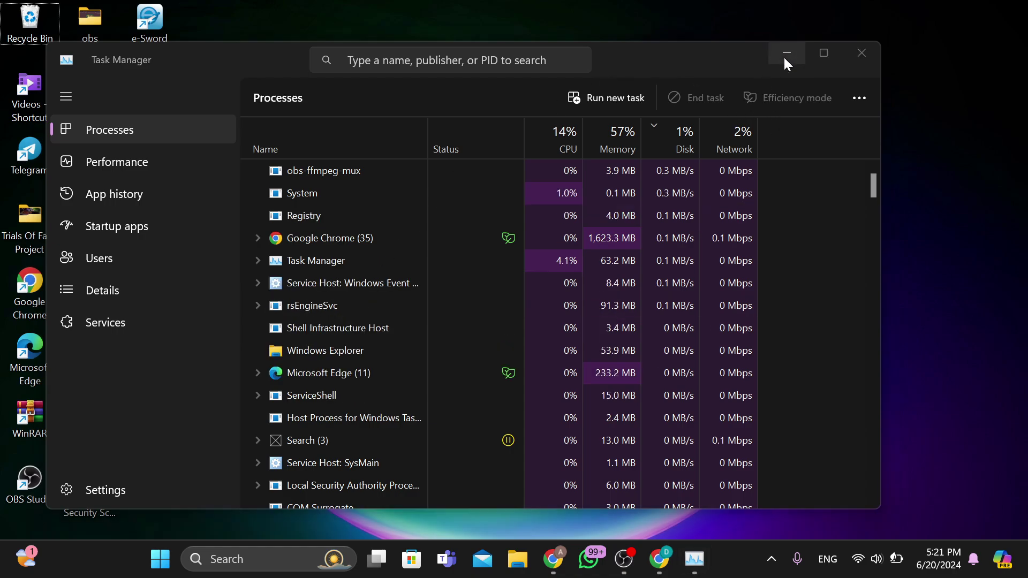
click(786, 56)
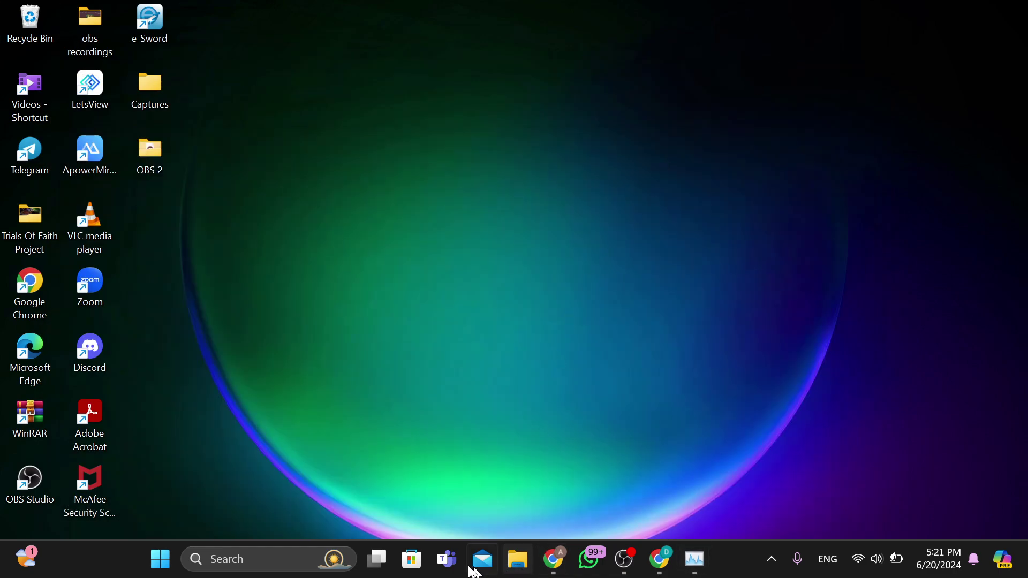
- Open the Windows display settings from the desktop
right_click(607, 176)
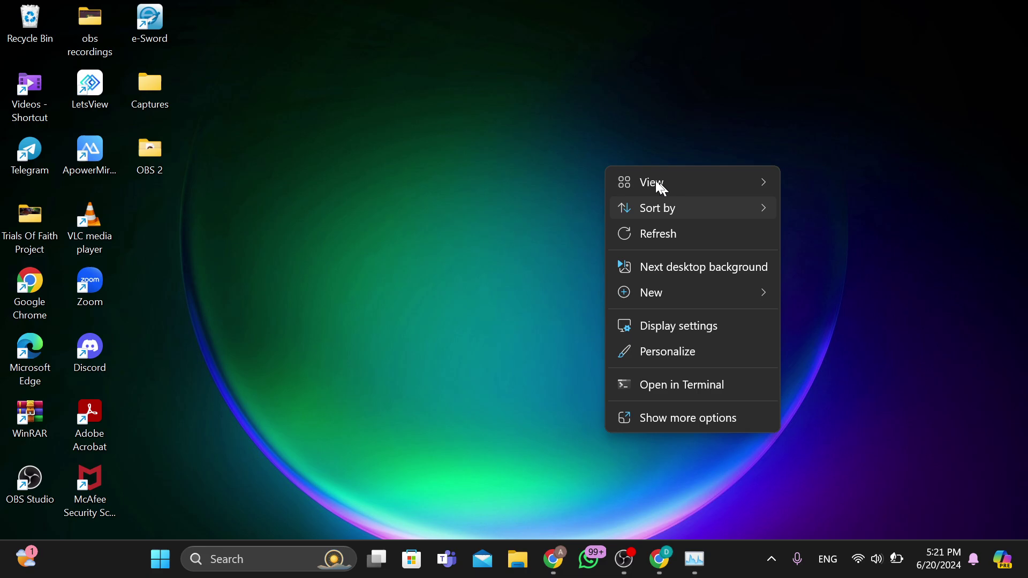
click(577, 46)
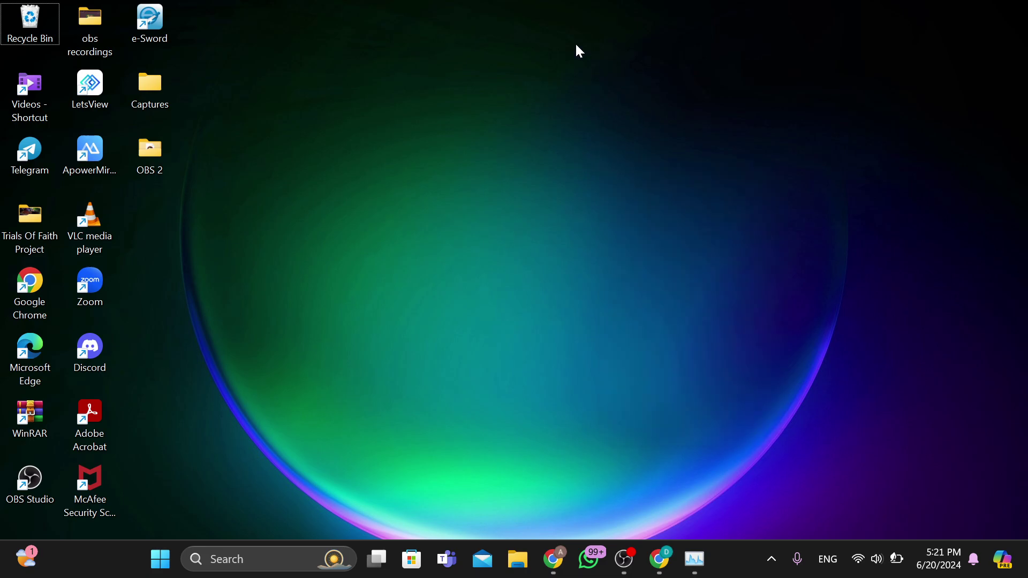
right_click(576, 45)
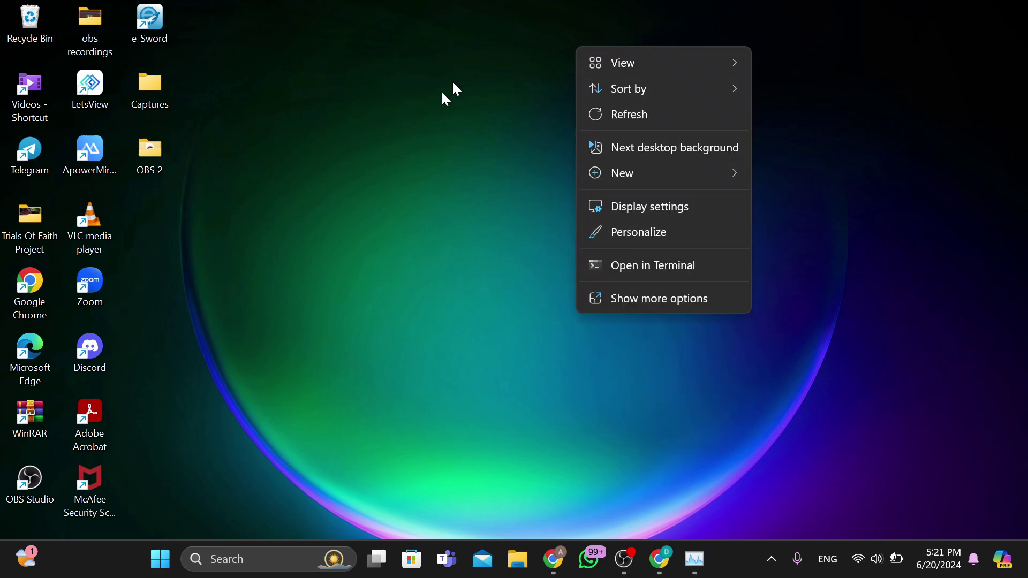
click(636, 202)
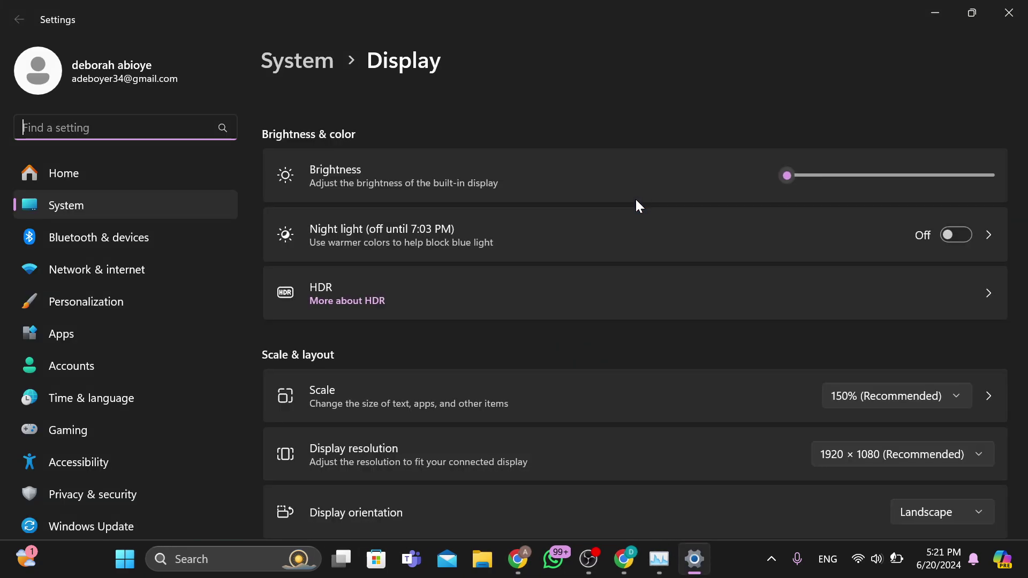
- Look over the Display page, check Windows Update for available updates and the option to install them all, and minimize Settings
scroll(636, 203, down, 5)
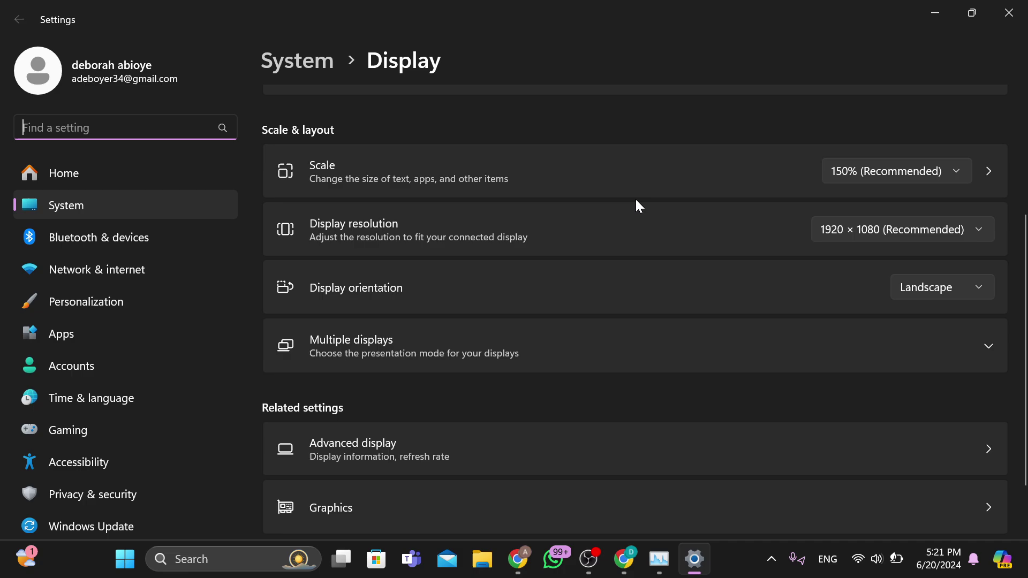
scroll(636, 202, up, 5)
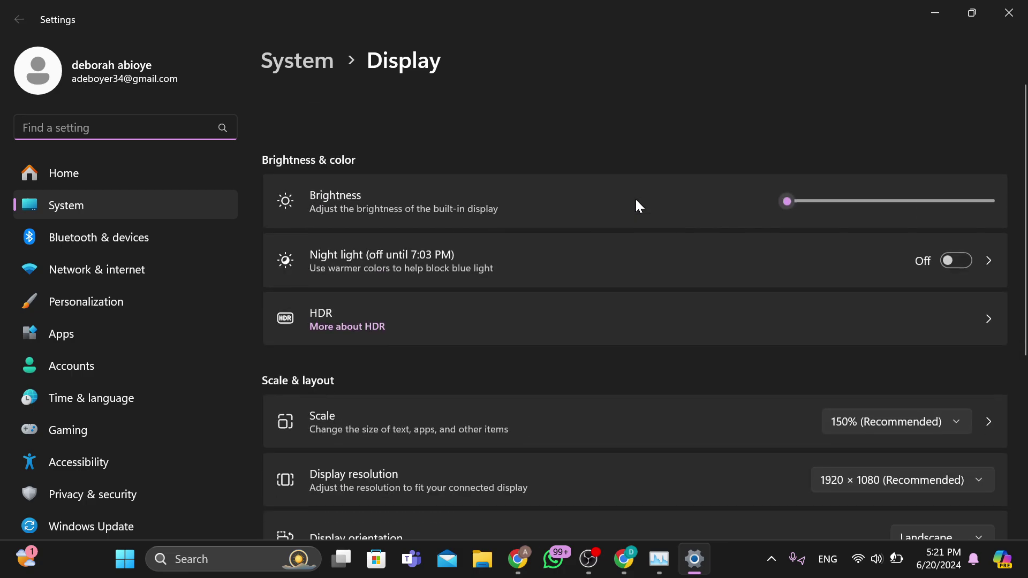
scroll(635, 203, down, 1)
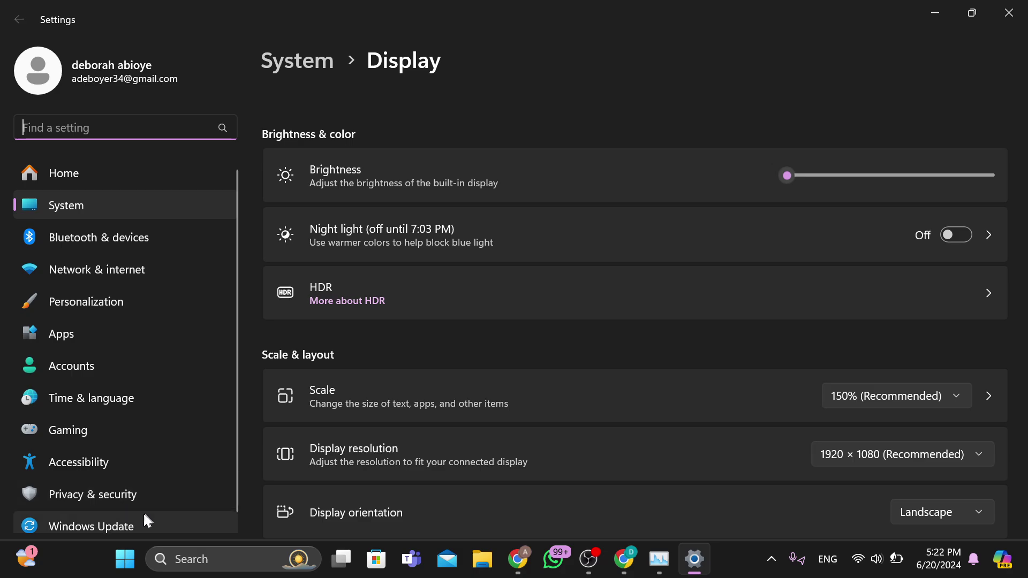
click(134, 527)
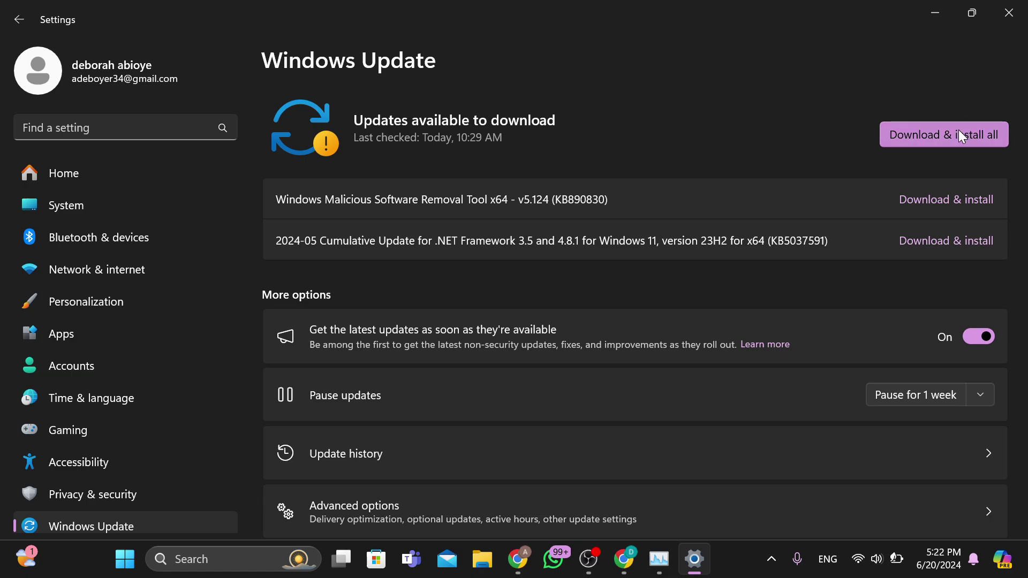
click(934, 15)
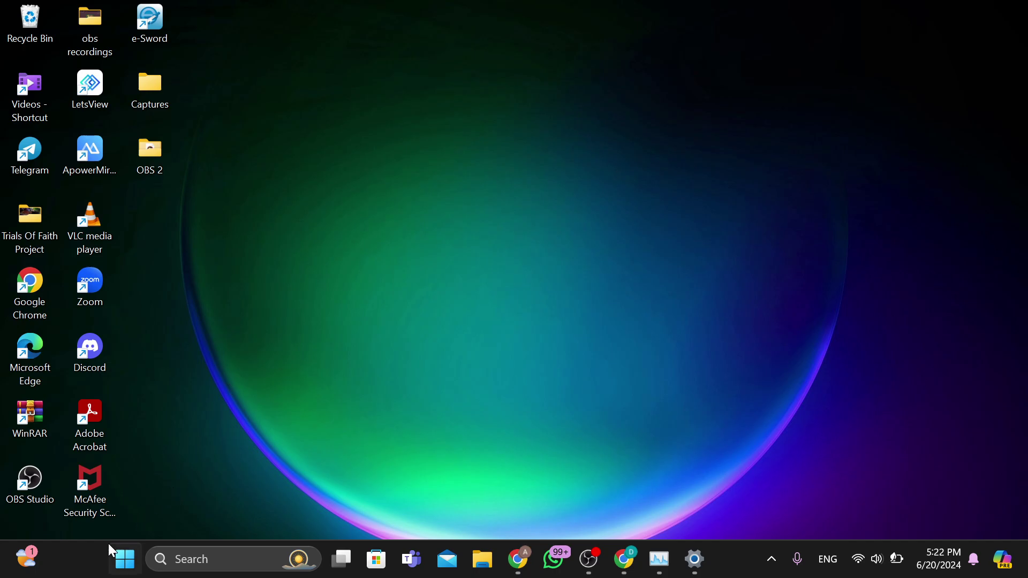
- Open the Start menu to locate the Power control for restarting the computer, and close the menu
click(126, 560)
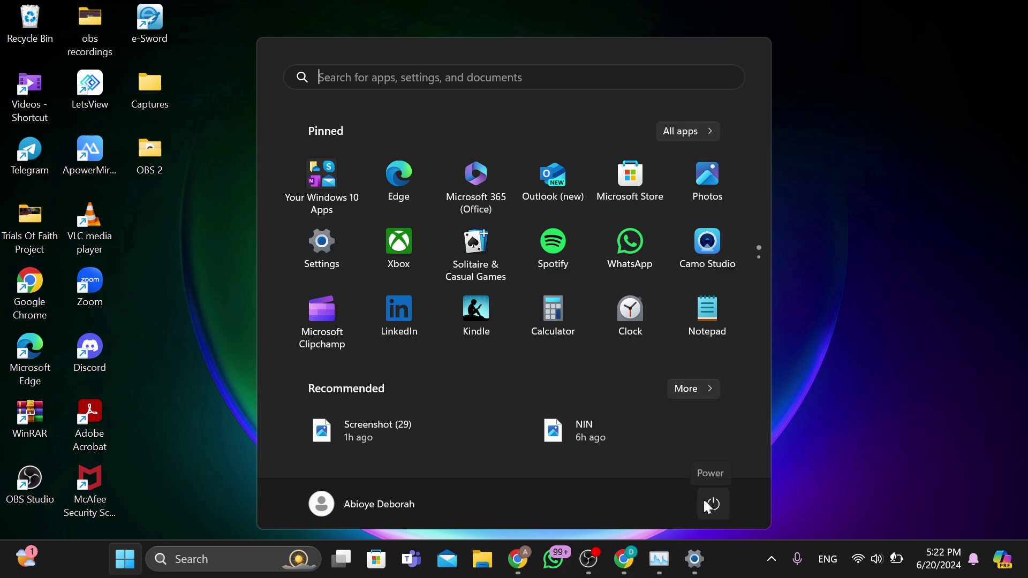
click(834, 370)
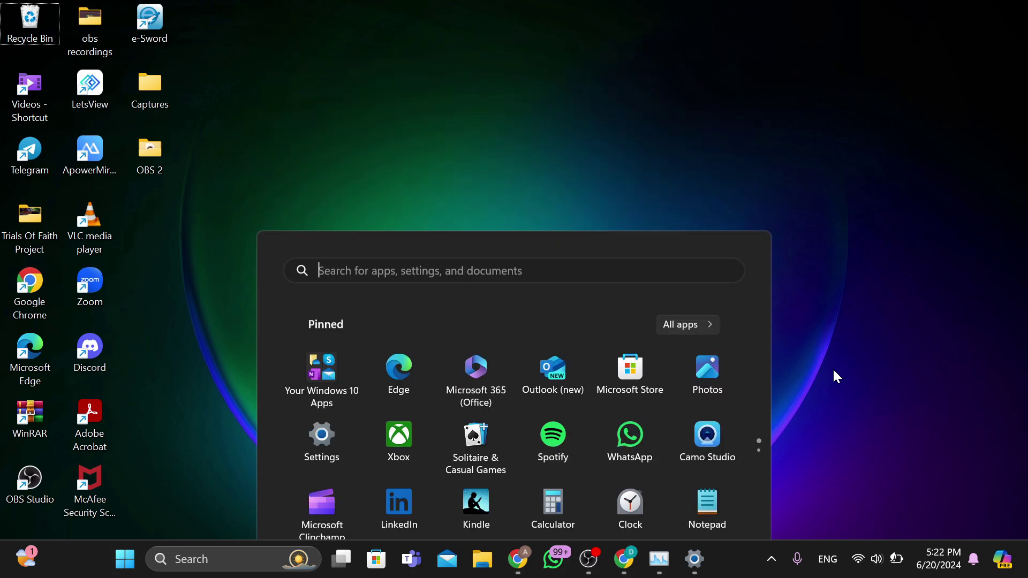